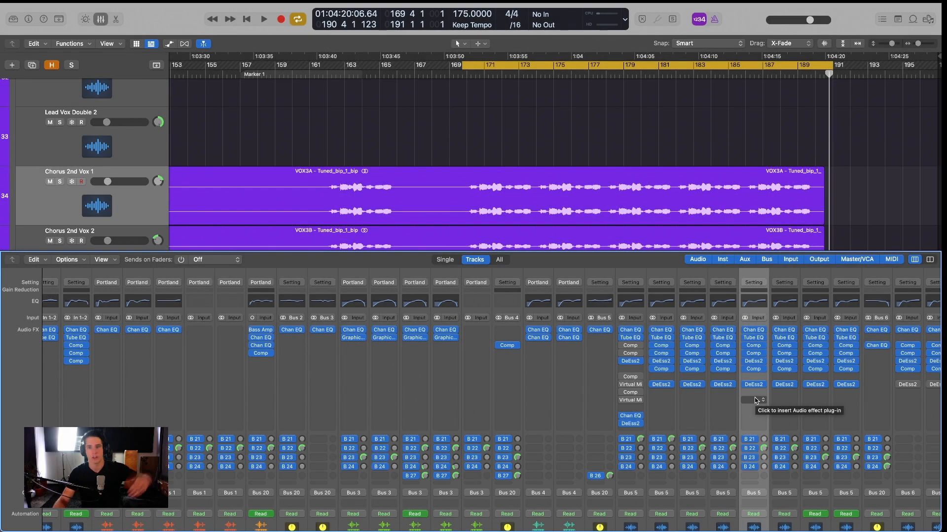
Insert a stereo Compressor in the empty effect slot below DeEsser 2 on the Chorus 2nd Vox 1 channel.
click(756, 400)
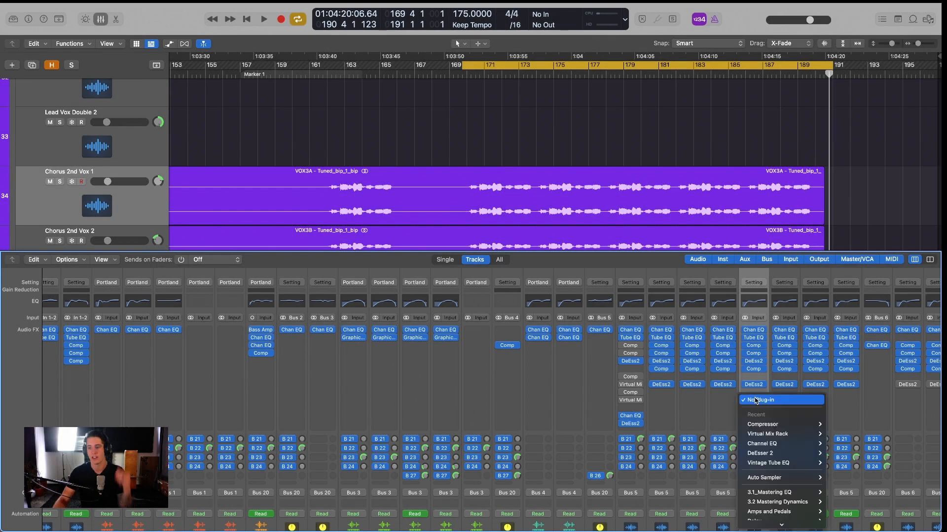
mouse_move(764, 425)
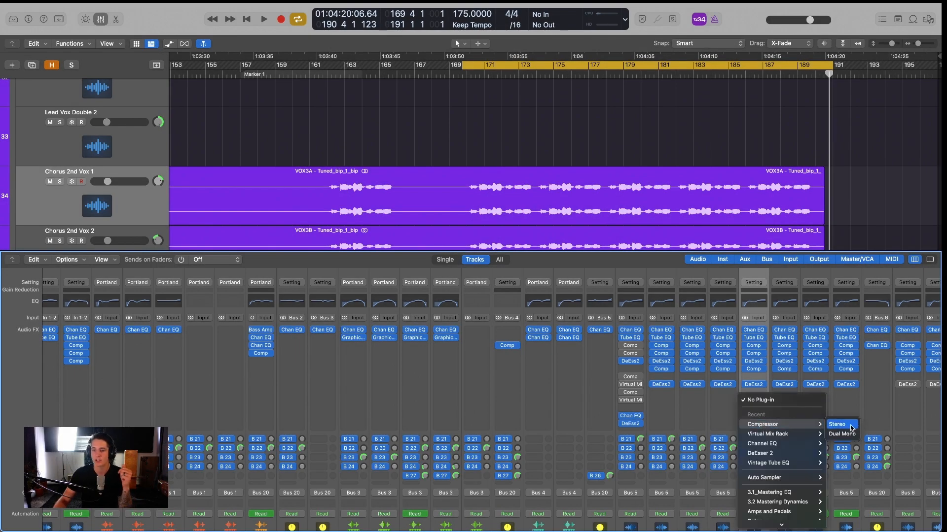
click(853, 427)
drag(565, 94, 543, 104)
click(610, 468)
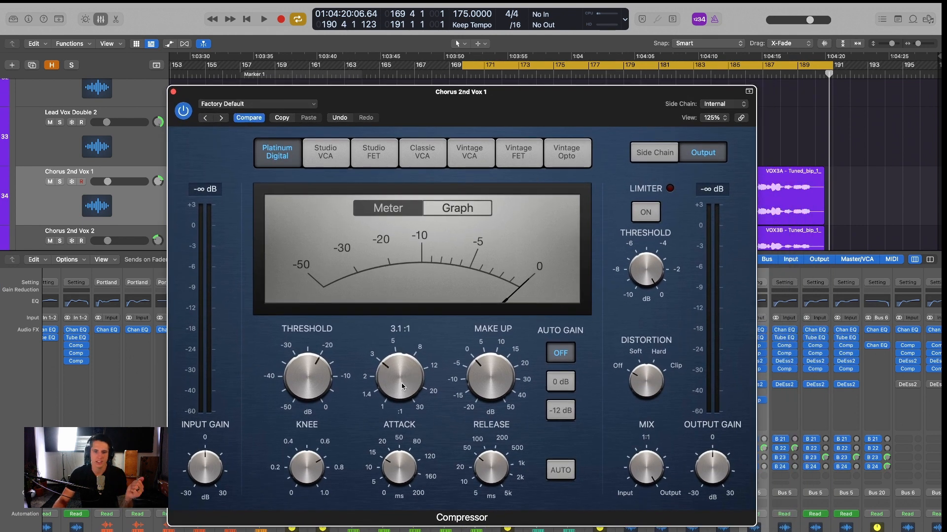
mouse_move(390, 472)
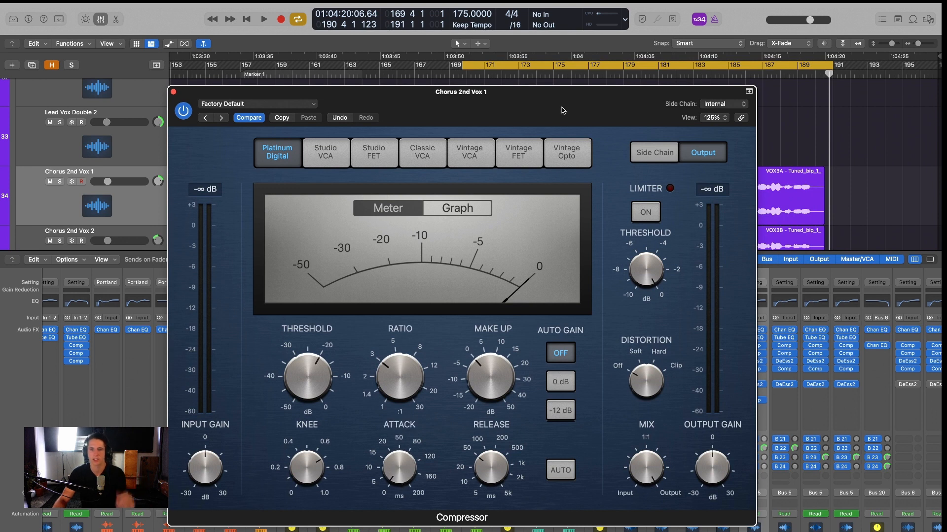
drag(561, 111, 555, 104)
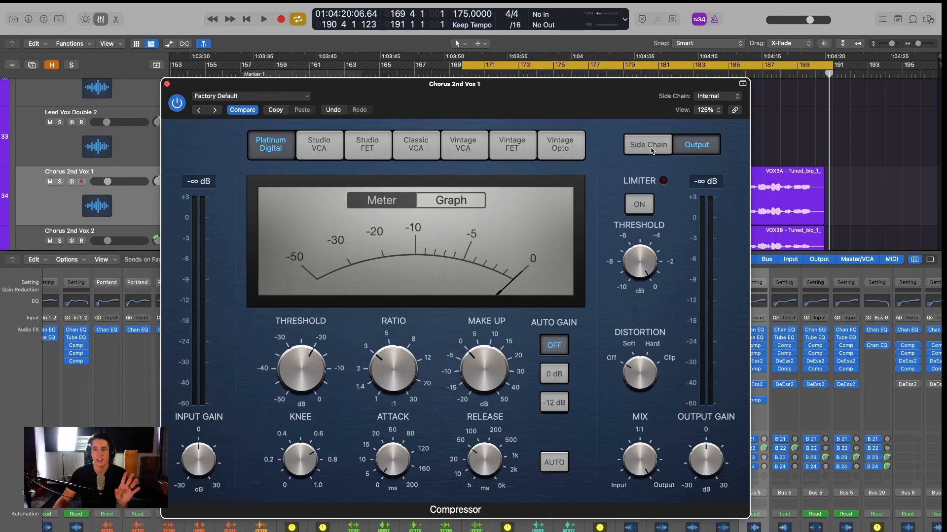
Look at the compressor's side chain detection and filter settings, and return to its output settings.
click(649, 146)
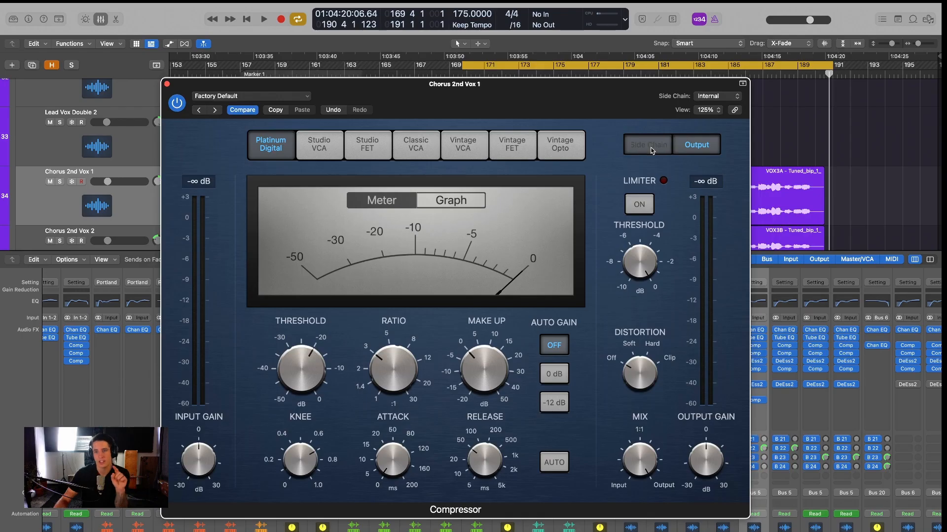
mouse_move(644, 384)
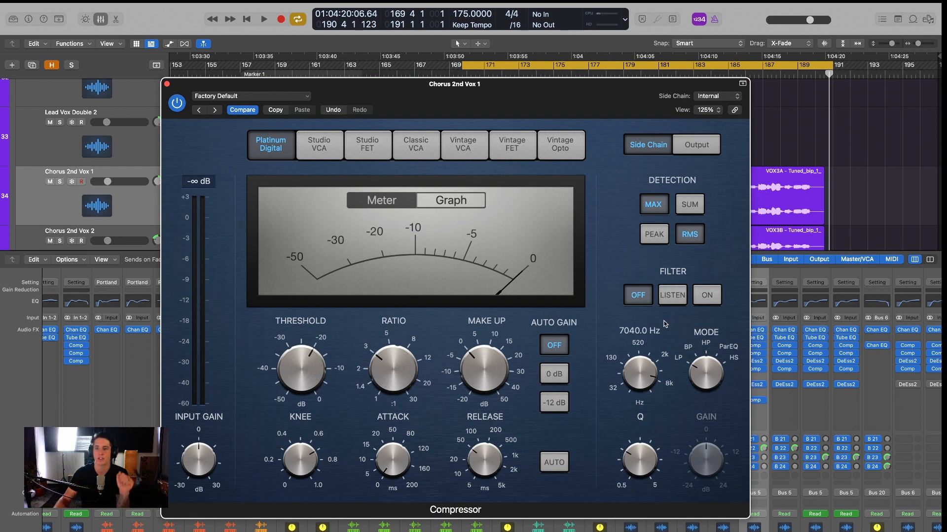
click(702, 144)
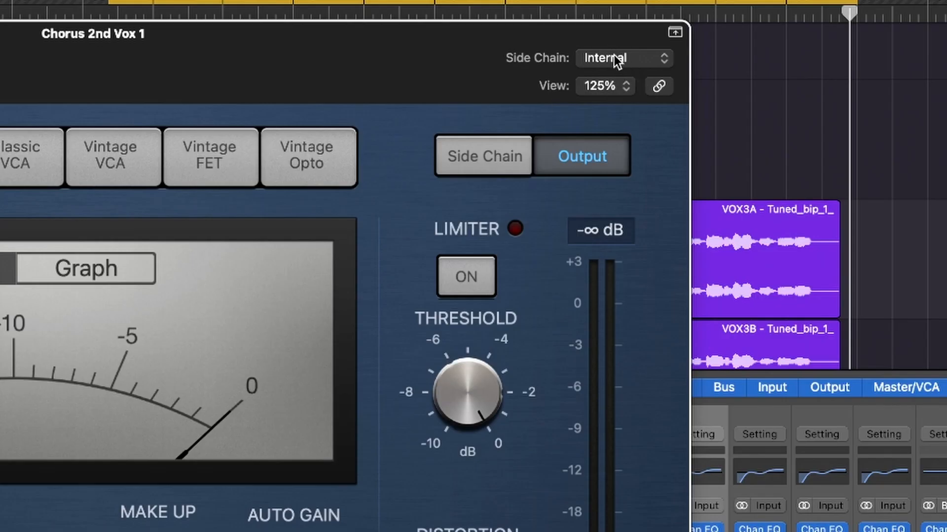
Set the compressor's side chain source to the Lead Vox 2 (Audio 44) track.
click(614, 55)
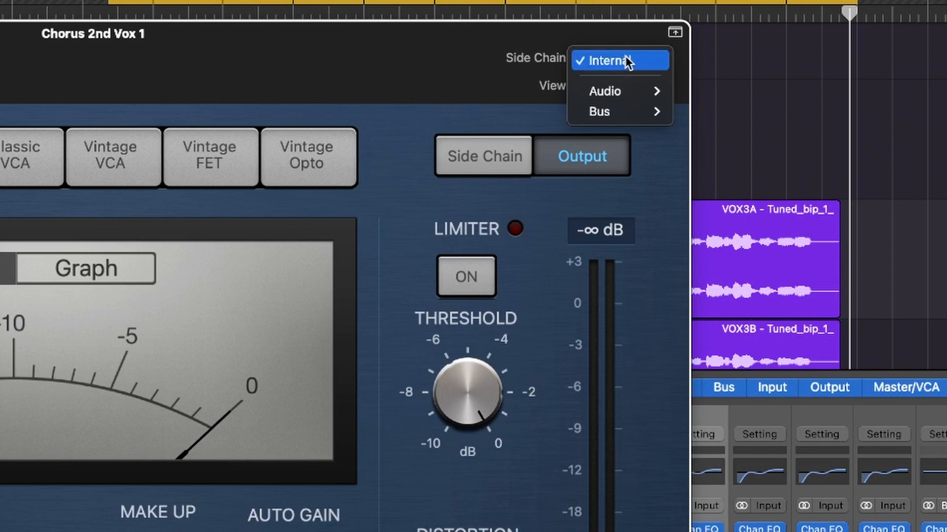
mouse_move(623, 93)
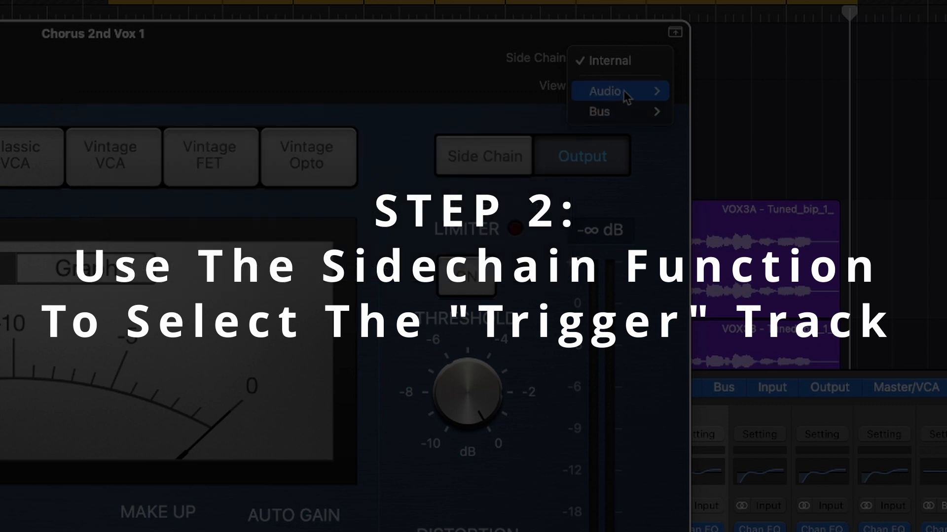
mouse_move(623, 92)
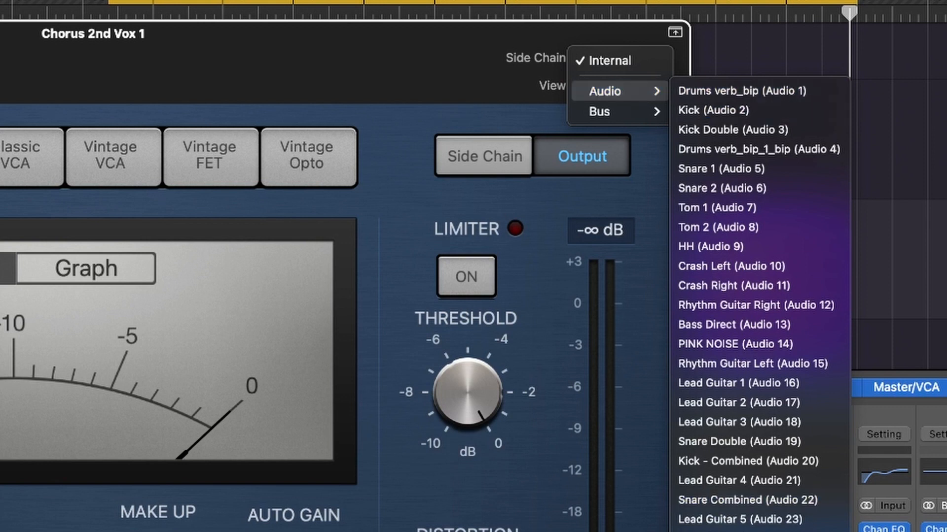
click(768, 503)
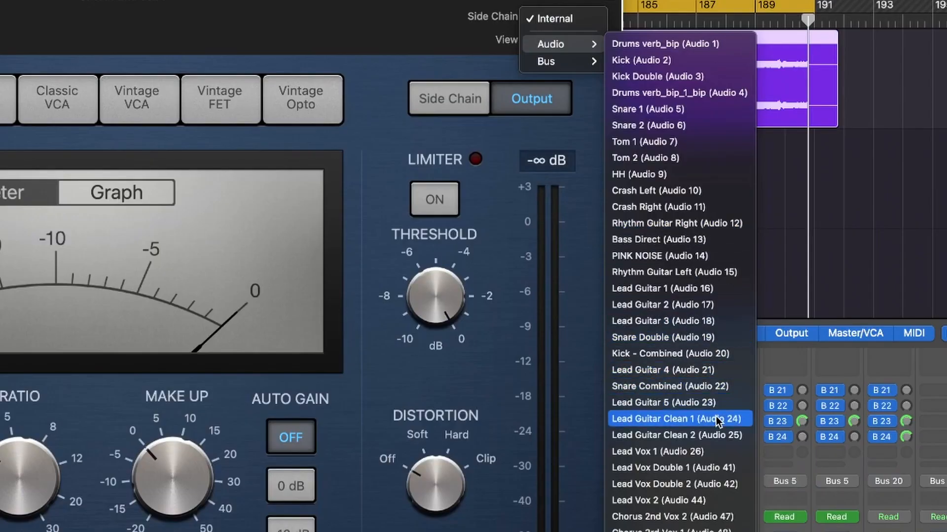
click(719, 502)
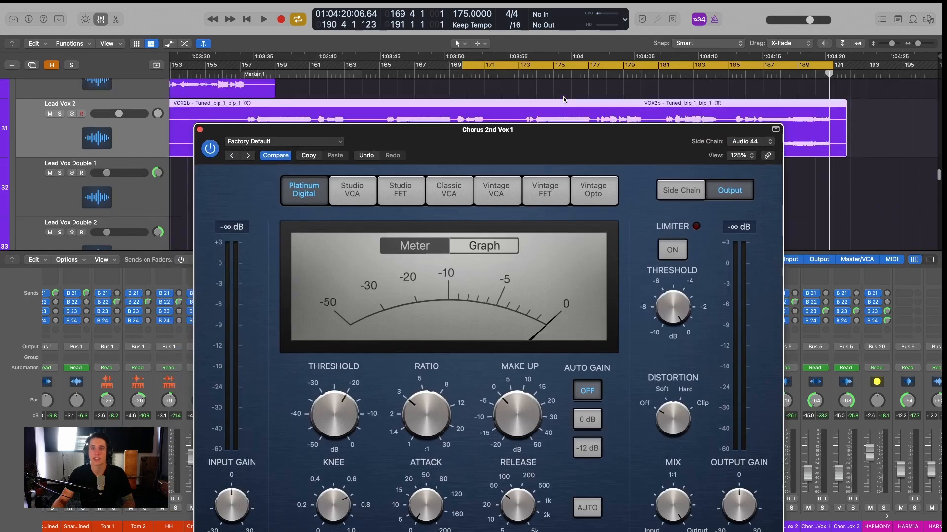
Play the chorus and lower the compressor's threshold to -25.5 dB while listening, and stop playback.
drag(564, 162, 591, 118)
mouse_move(362, 366)
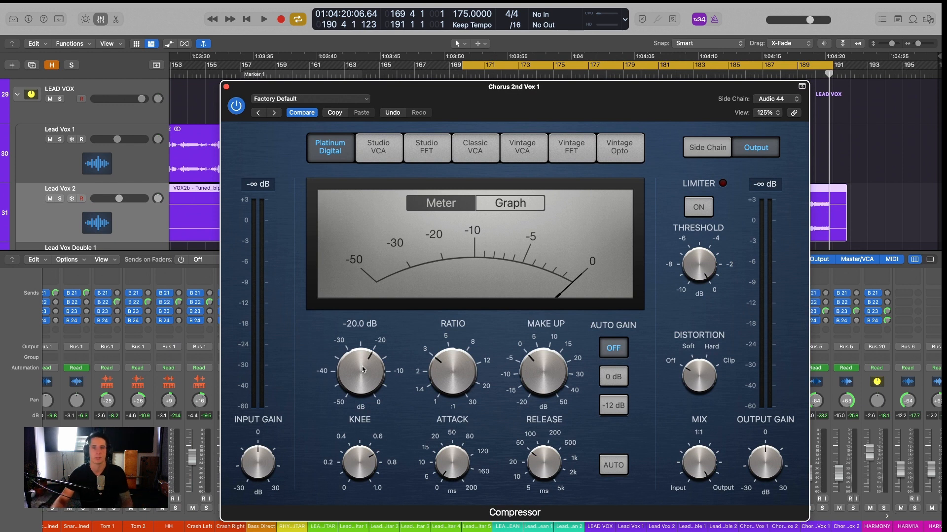
key(space)
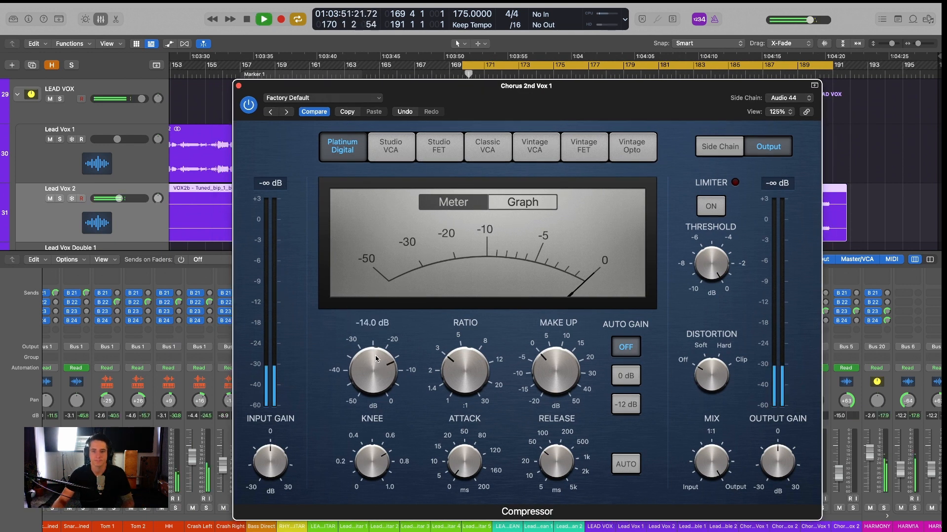
drag(375, 359, 364, 389)
mouse_move(554, 90)
mouse_down()
mouse_move(542, 238)
mouse_move(549, 76)
mouse_move(559, 87)
mouse_up()
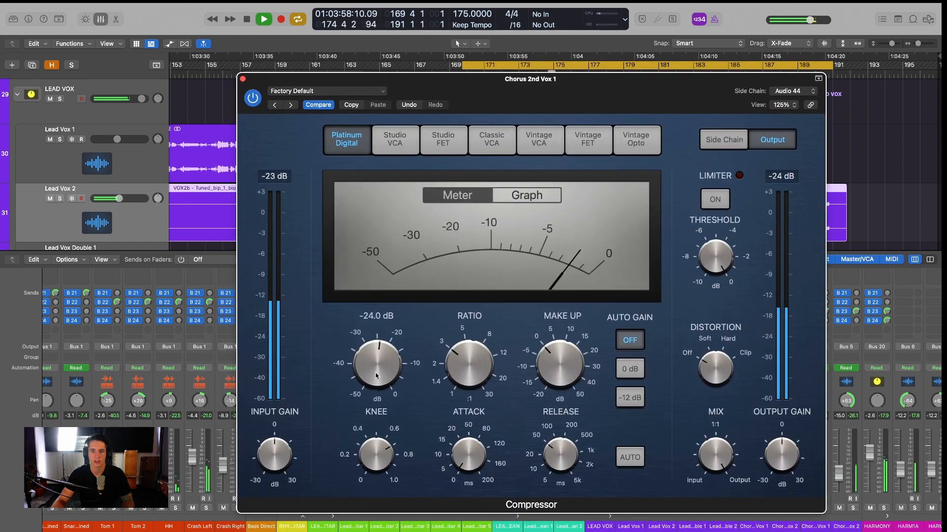
drag(375, 372, 376, 380)
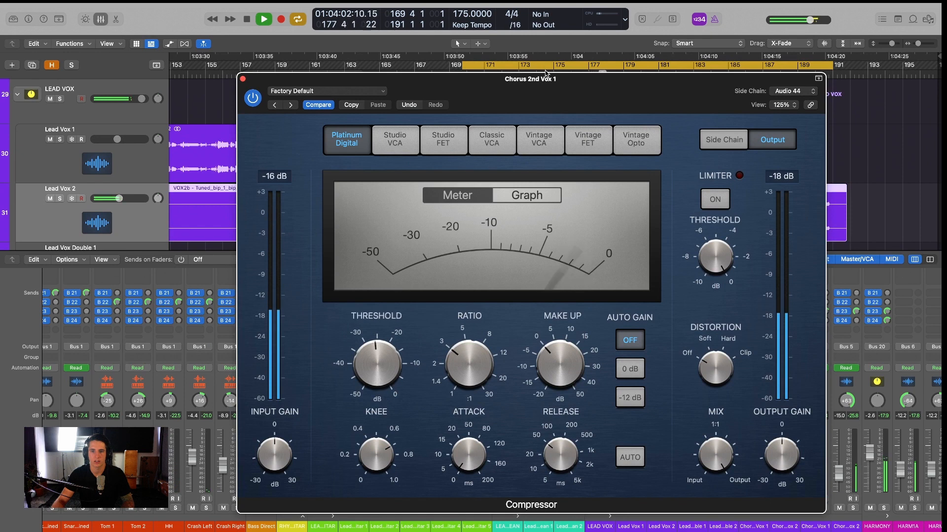
drag(380, 359, 380, 357)
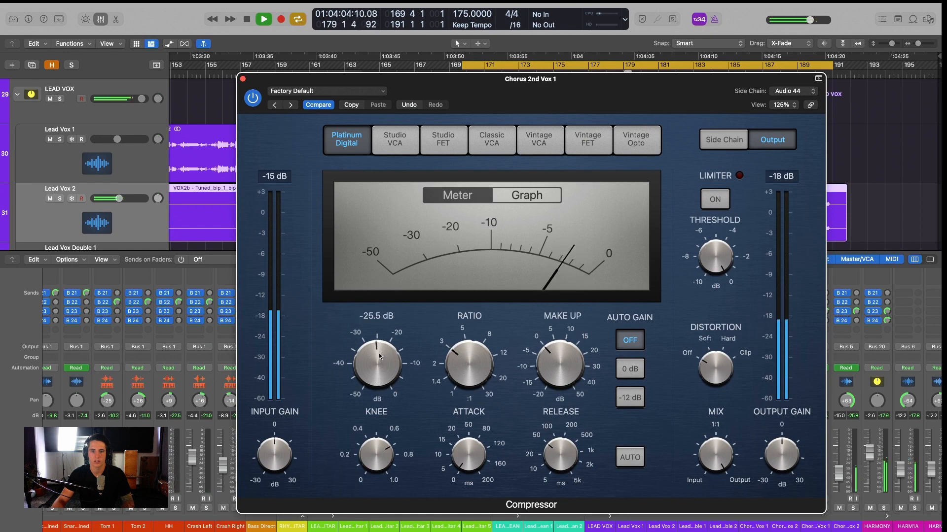
drag(532, 100, 517, 97)
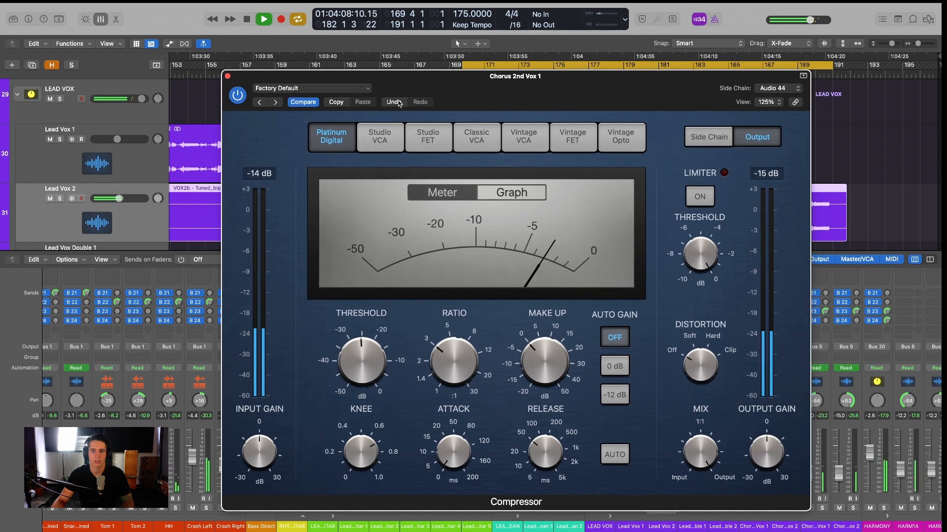
key(space)
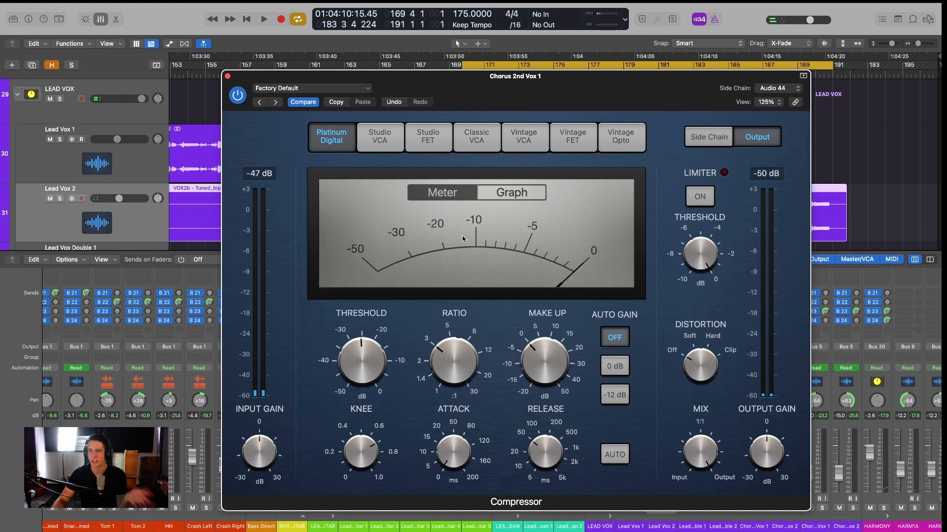
Close the compressor and copy it to the same effect slot on the other three chorus vocal channels.
click(228, 76)
scroll(528, 137, down, 2)
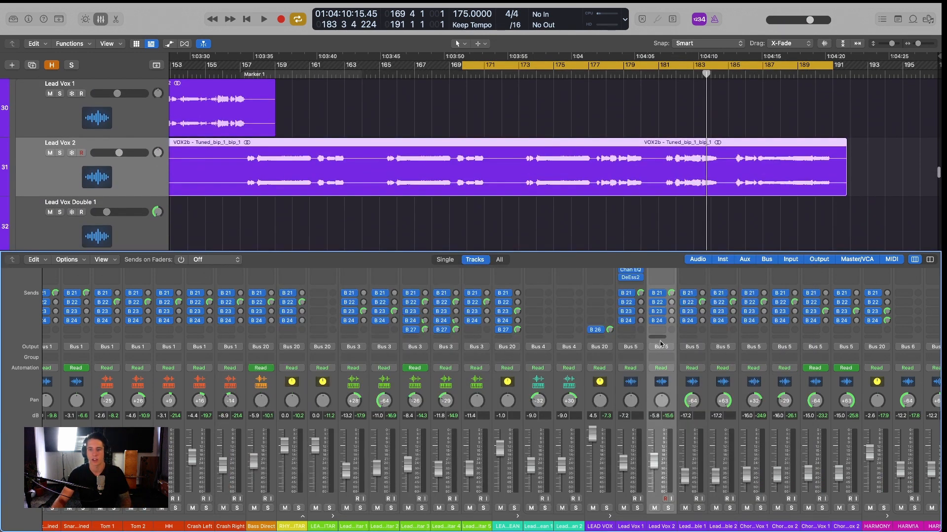
scroll(747, 407, up, 5)
drag(763, 403, 821, 401)
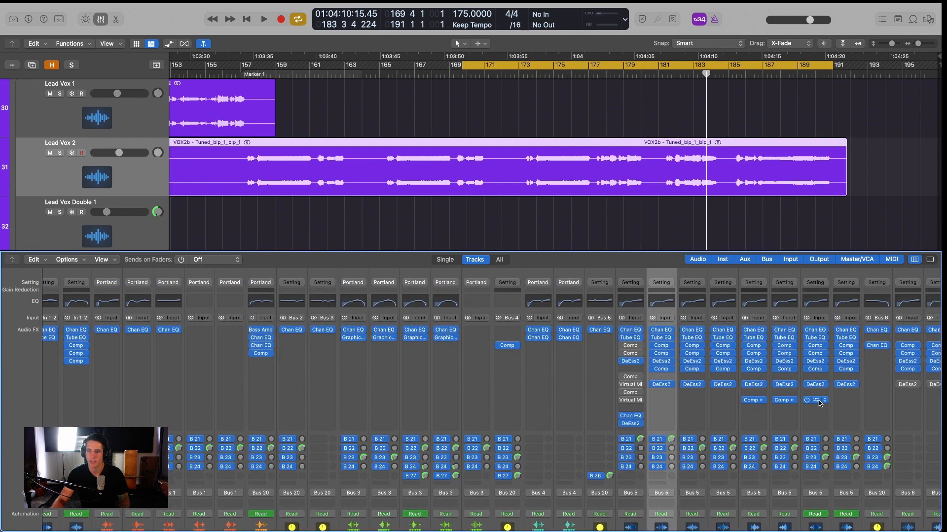
drag(762, 287, 832, 278)
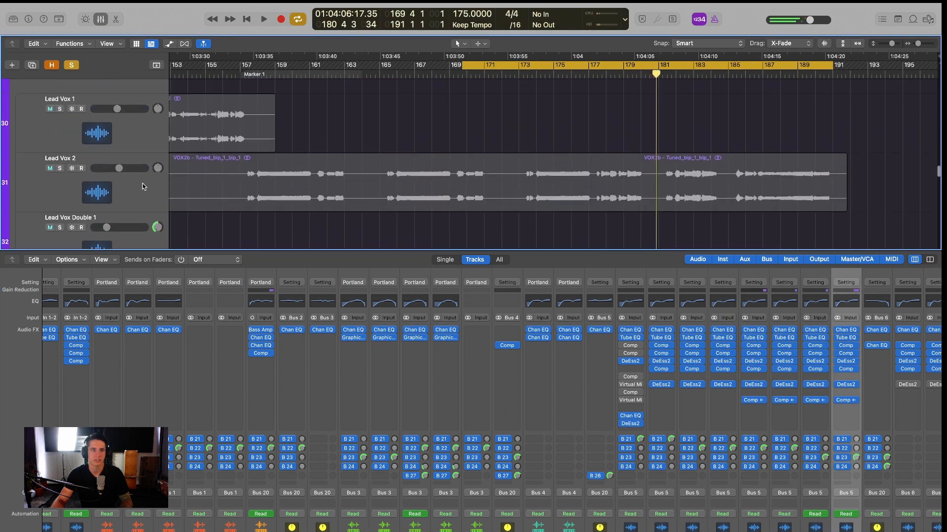
Add Lead Vox 2 to the soloed chorus vocals and shorten the cycle area to start at bar 177, beat 3.
click(113, 206)
drag(462, 65, 598, 64)
Play the cycled section with only the vocals soloed and compare the Lead Vox 2 region with the chorus vocal regions.
scroll(679, 169, down, 6)
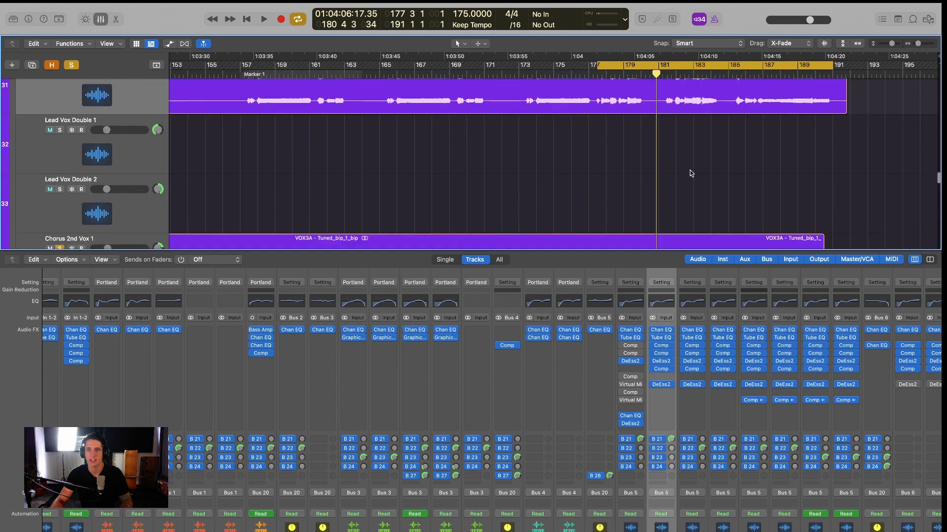
scroll(690, 172, down, 2)
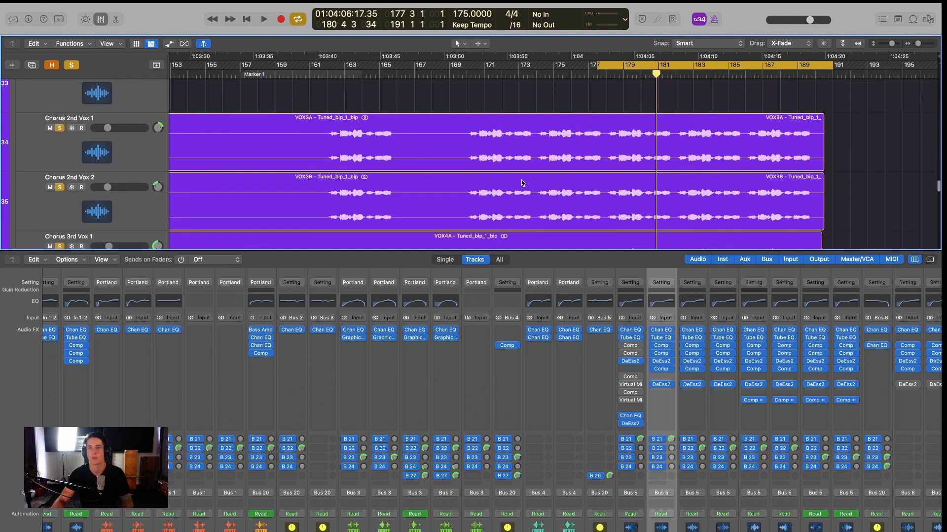
scroll(380, 158, up, 3)
scroll(742, 168, down, 4)
key(space)
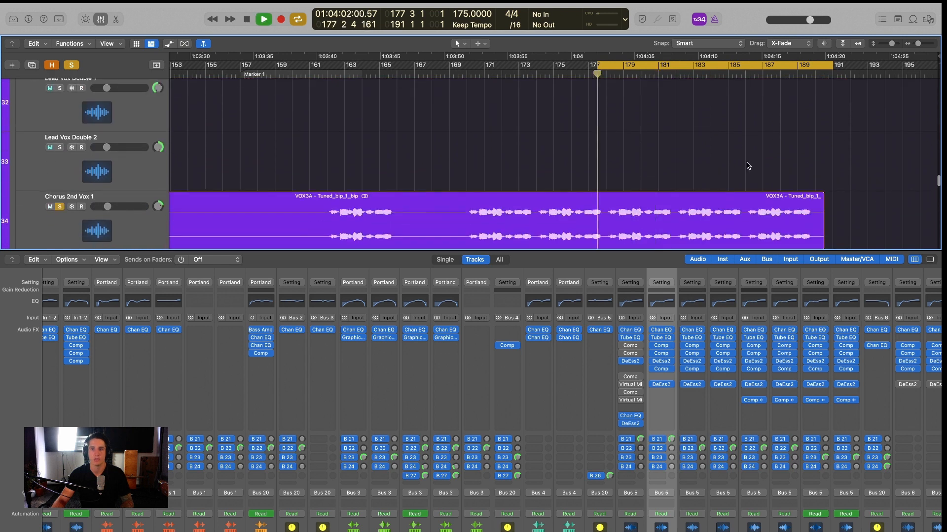
scroll(747, 163, down, 1)
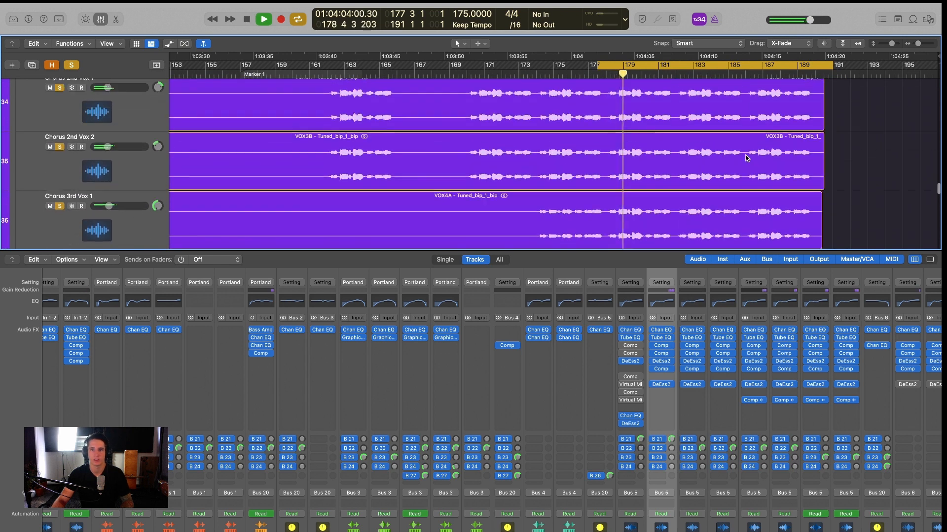
scroll(747, 158, up, 4)
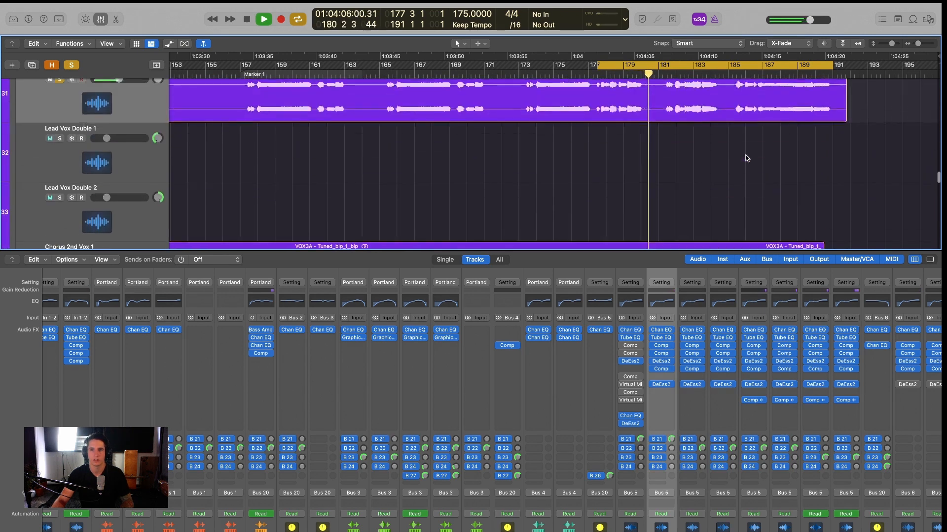
scroll(747, 158, down, 2)
scroll(746, 157, down, 1)
scroll(745, 156, up, 3)
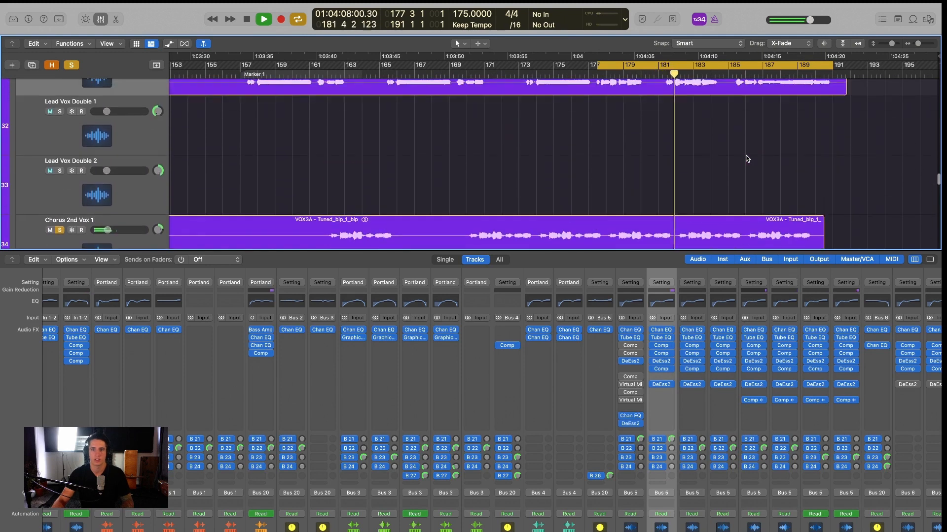
scroll(747, 158, down, 4)
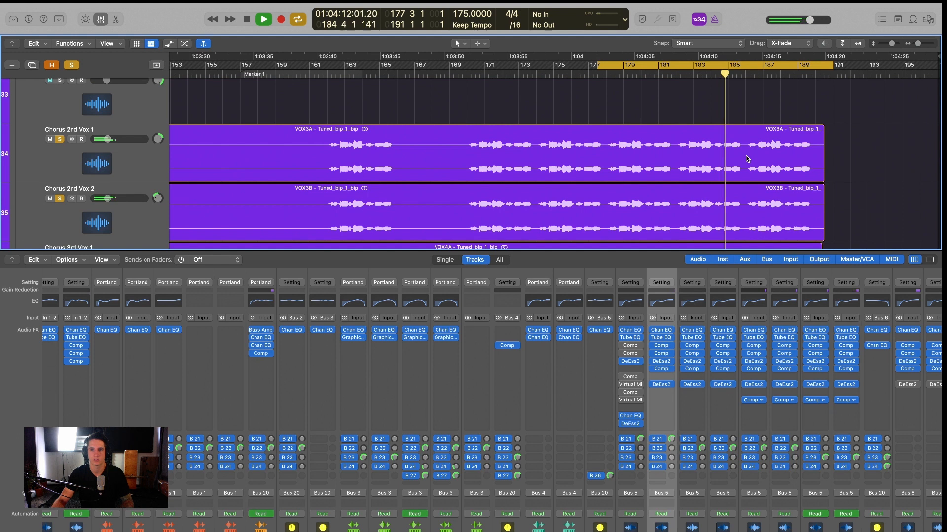
scroll(747, 158, up, 1)
key(space)
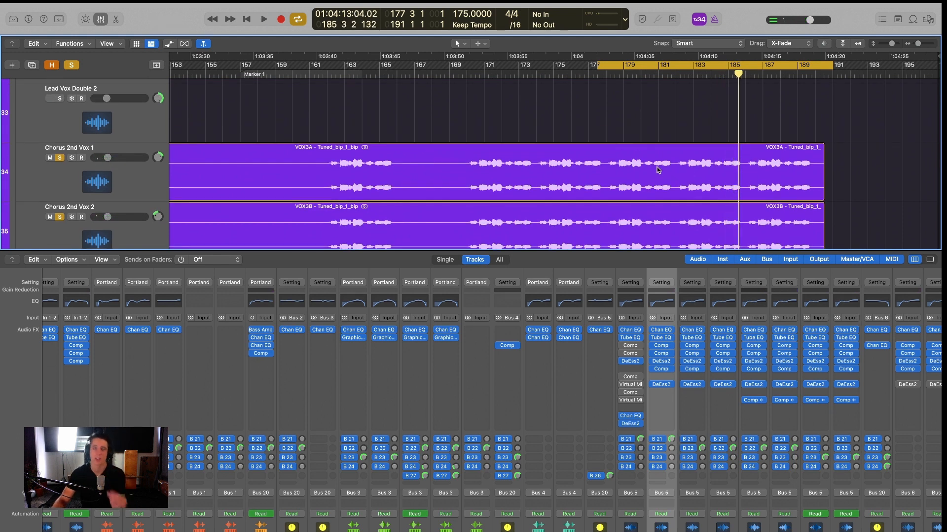
Turn off solo on the vocal tracks and play the cycled section in the full mix.
scroll(659, 169, up, 4)
scroll(659, 169, up, 2)
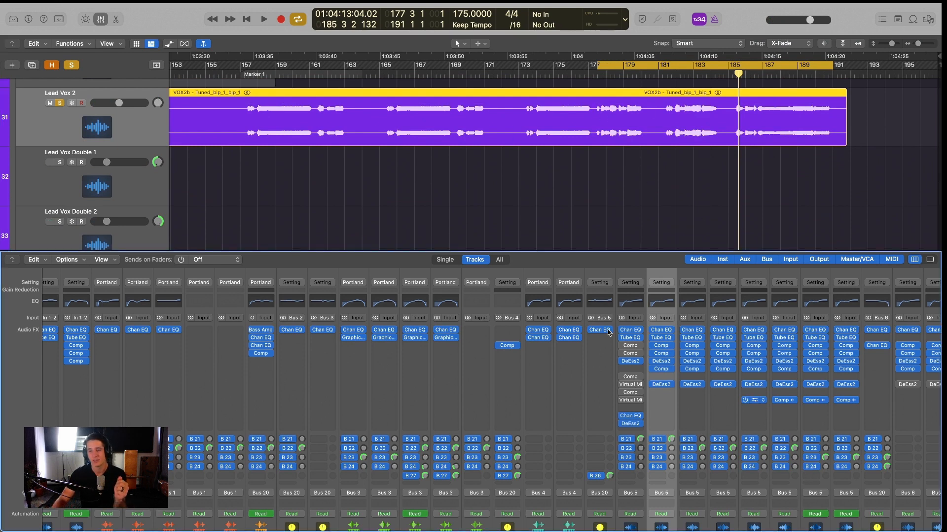
key(s)
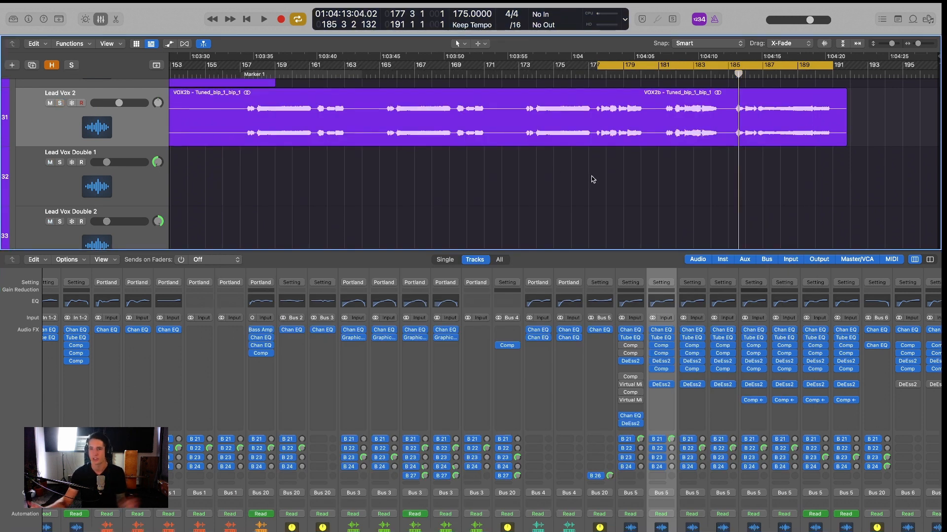
key(space)
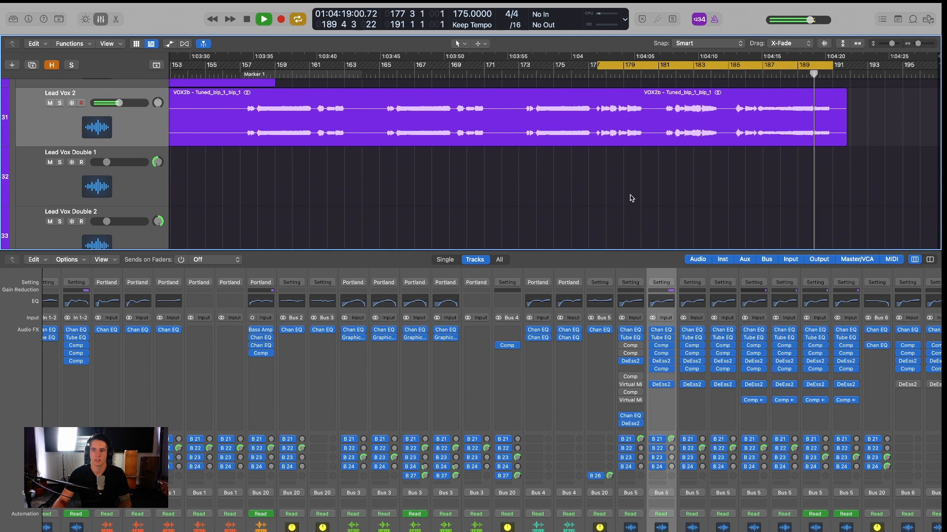
key(space)
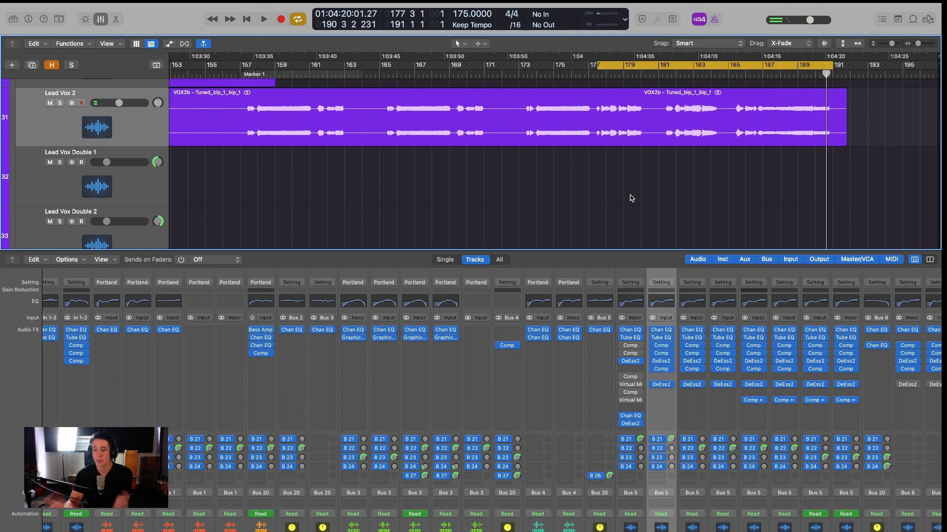